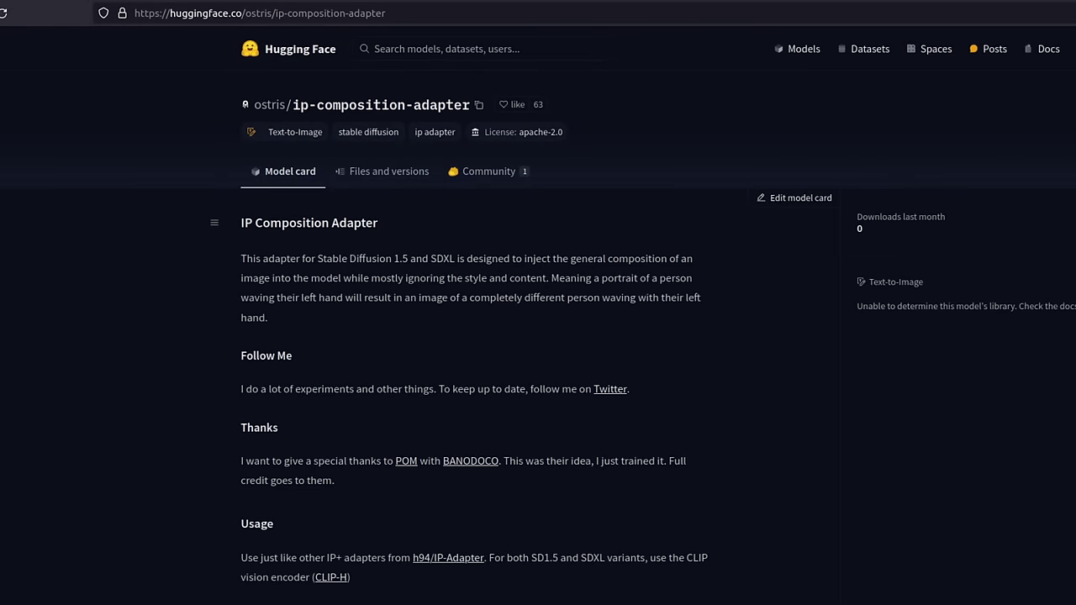
Scroll the ip-composition-adapter model card down to the SDXL evil-cat example
scroll(476, 336, "down", 10)
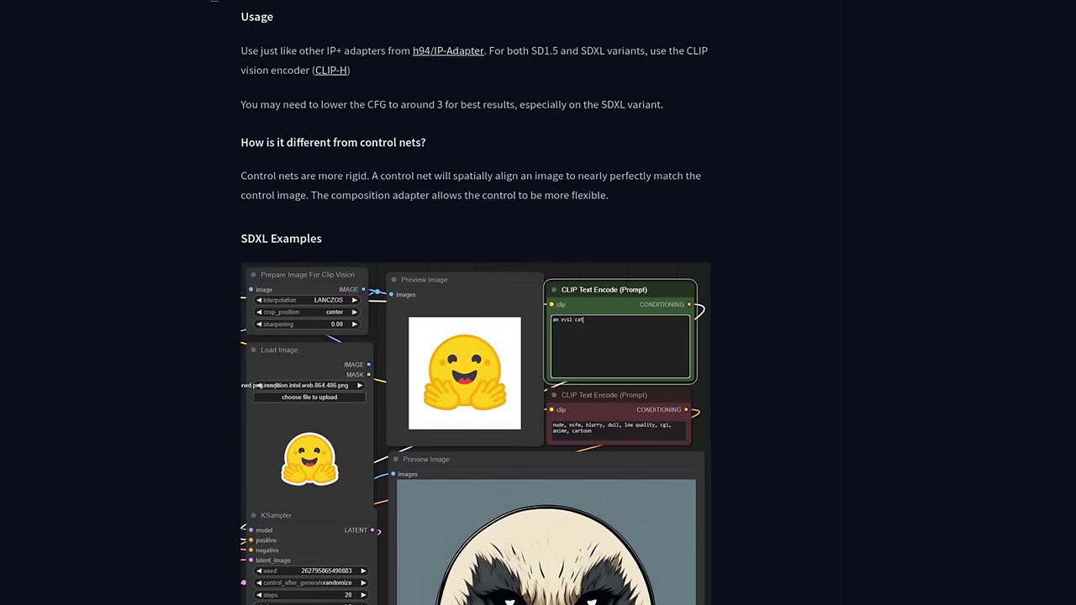
scroll(476, 336, "down", 3)
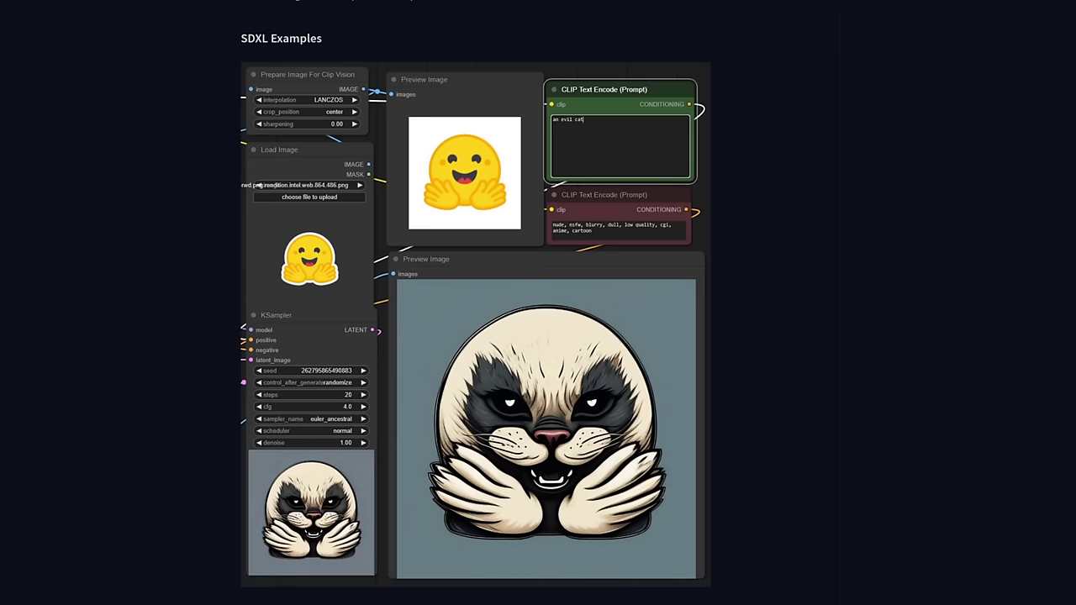
Scroll further down the model card past the SDXL example
scroll(475, 303, "down", 6)
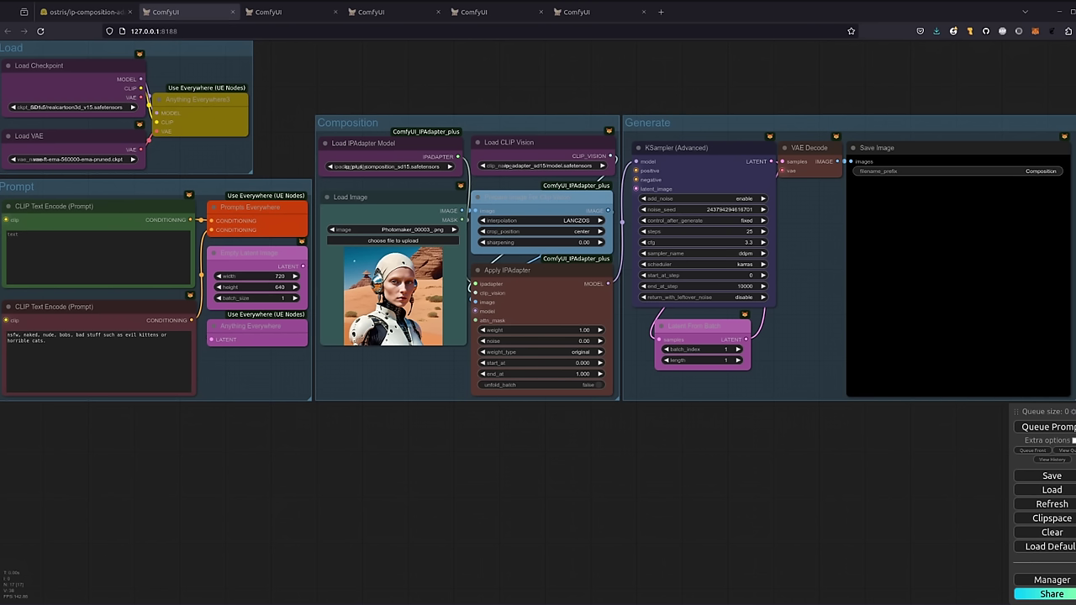
Bypass the Composition group and queue three comparison images without it, then reopen its menu
right_click(528, 126)
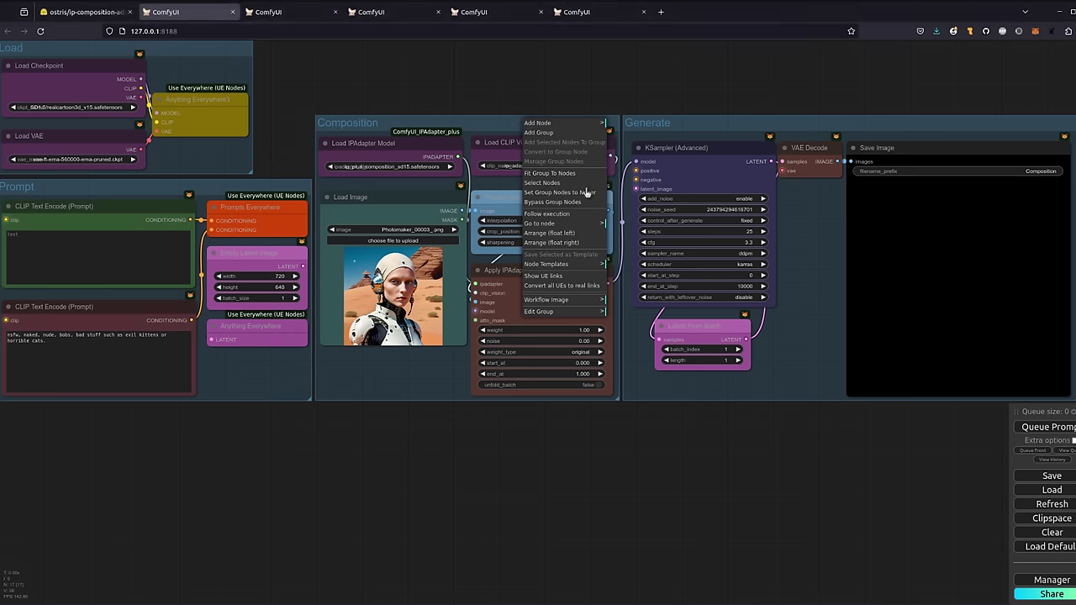
left_click(582, 203)
left_click(1042, 427)
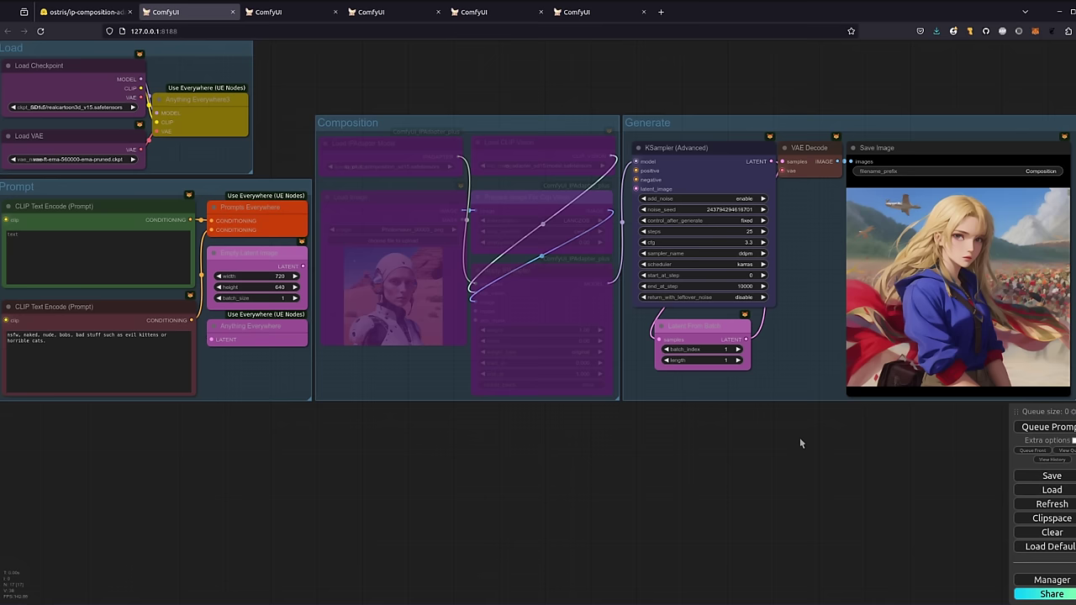
key("ctrl+Return")
key("ctrl+Return")
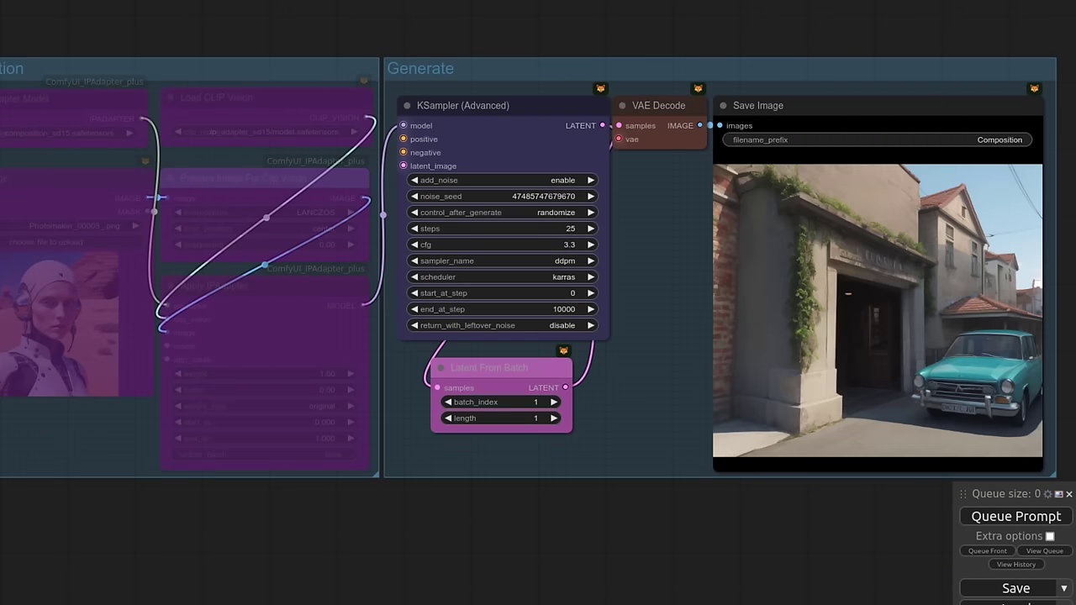
key("ctrl+Return")
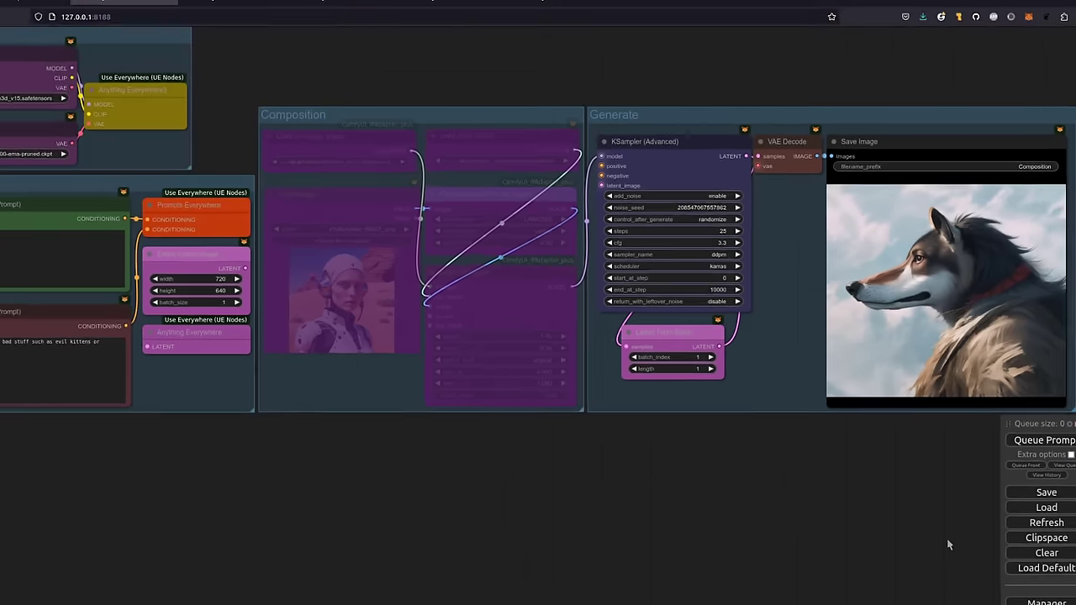
right_click(466, 113)
Re-enable the Composition group and queue three composition-guided images with random seeds
left_click(531, 192)
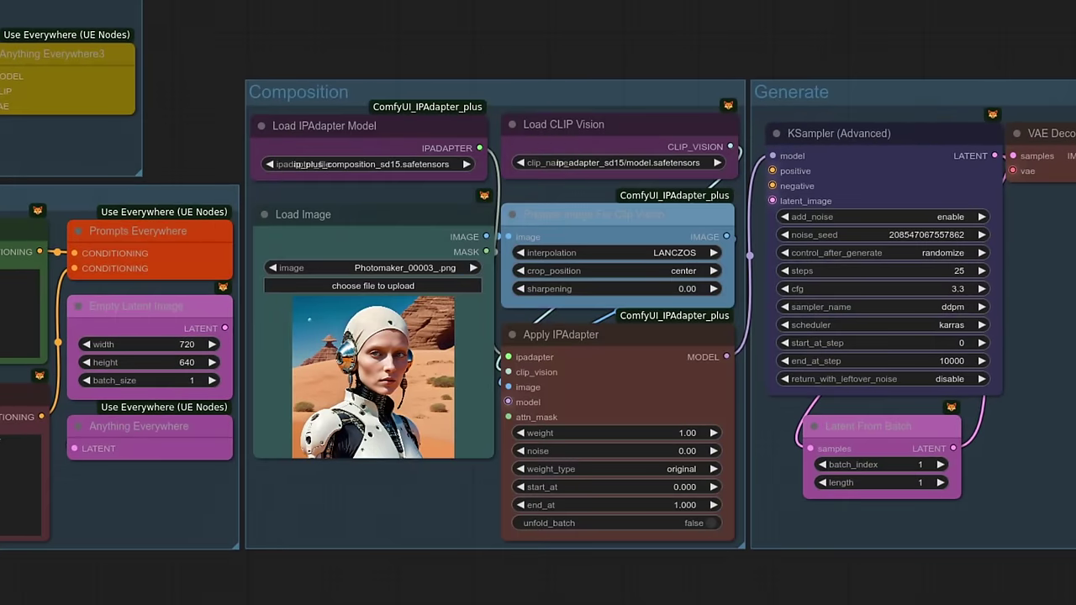
key("ctrl+Return")
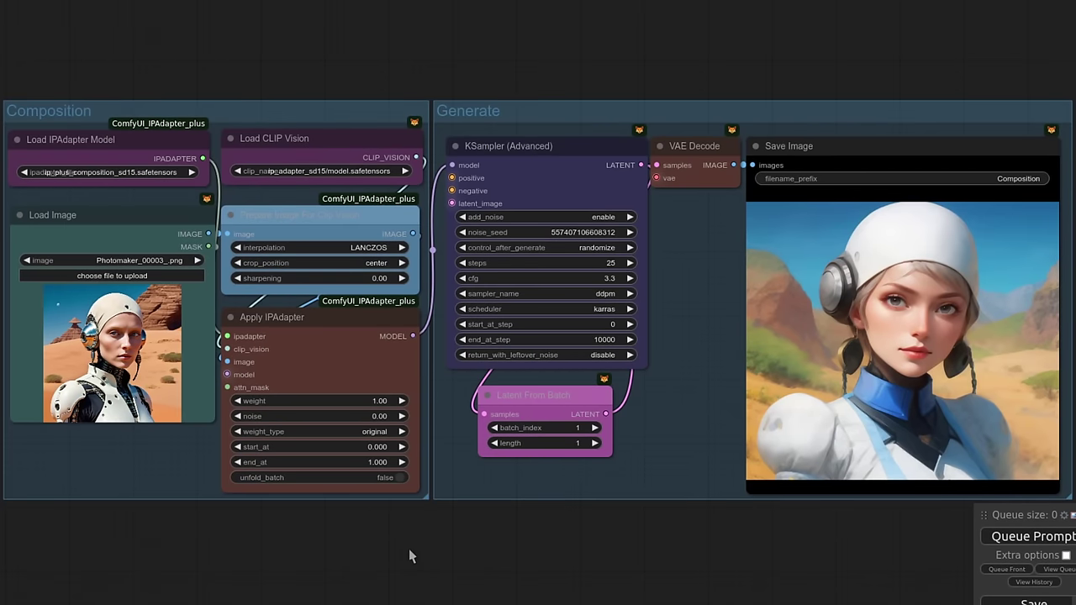
key("ctrl+Return")
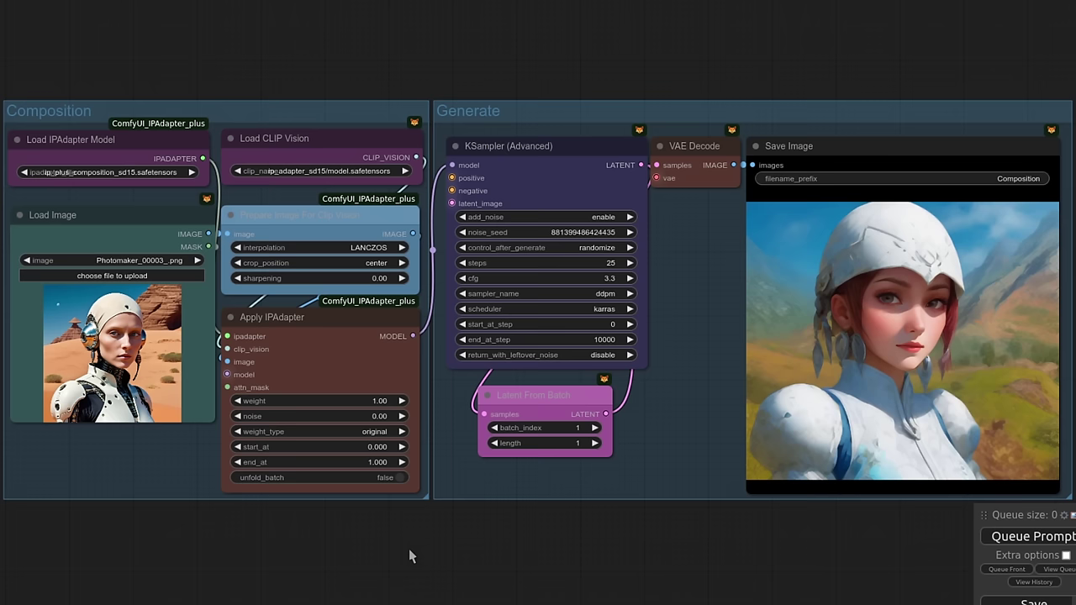
key("ctrl+Return")
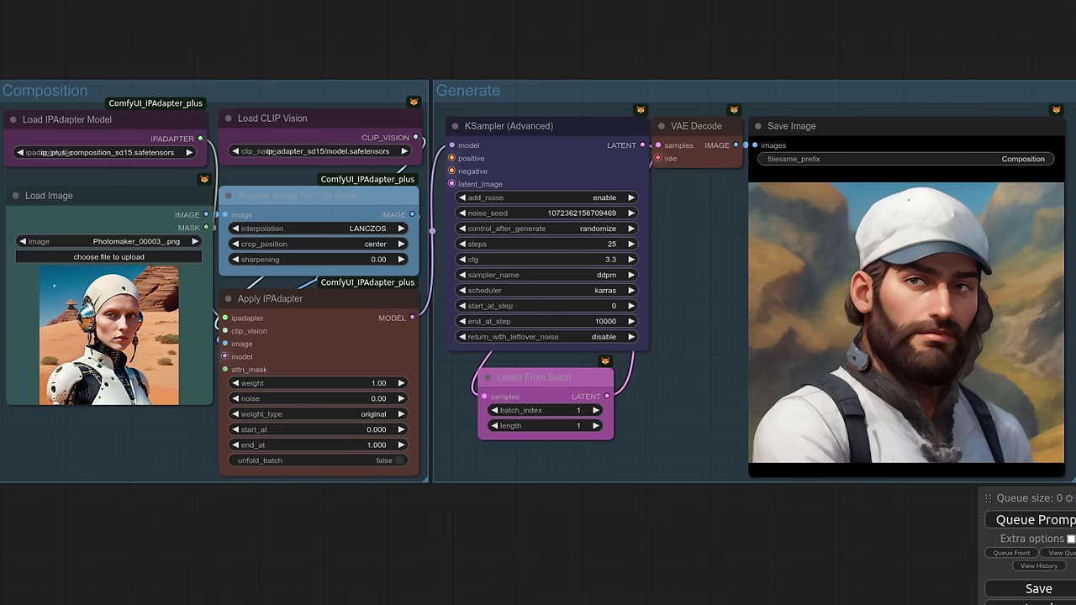
Queue two more composition-guided portraits with fresh seeds
key("ctrl+Return")
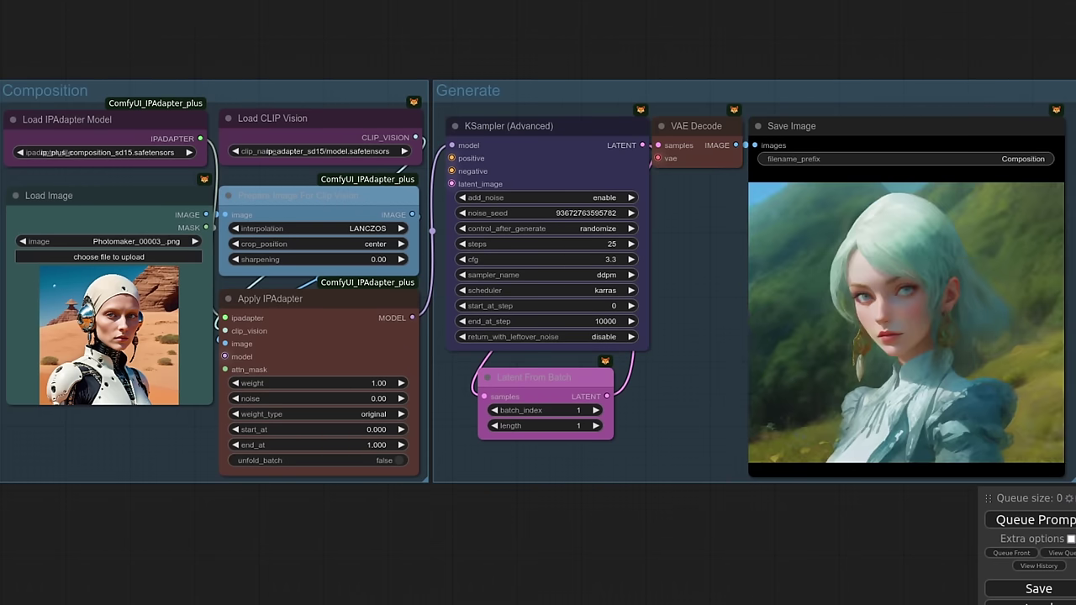
key("ctrl+Return")
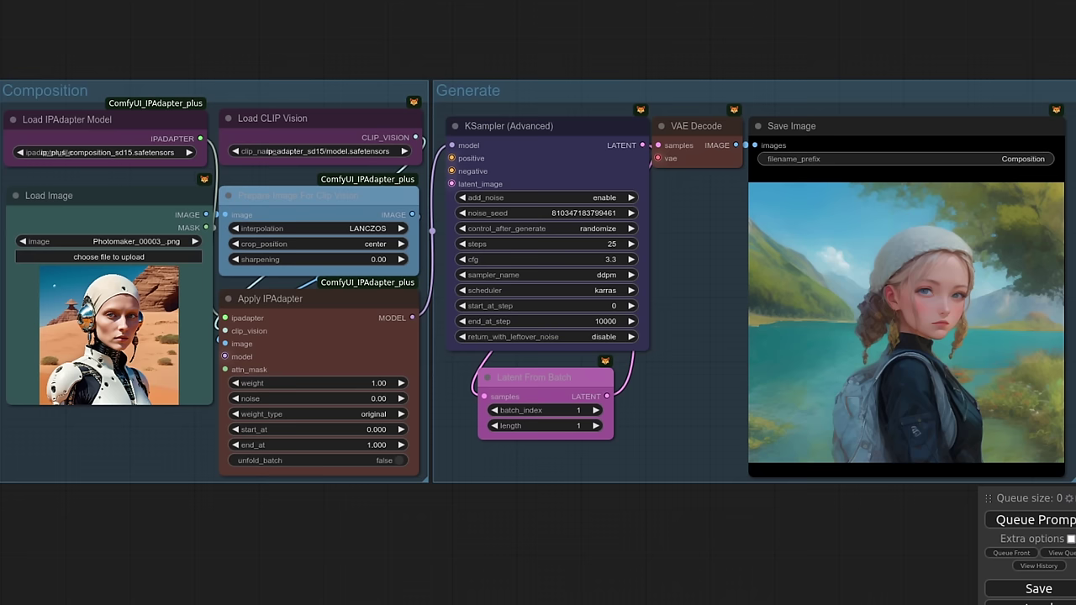
Queue images at the current weight and at composition weight 1.50
key("ctrl+Return")
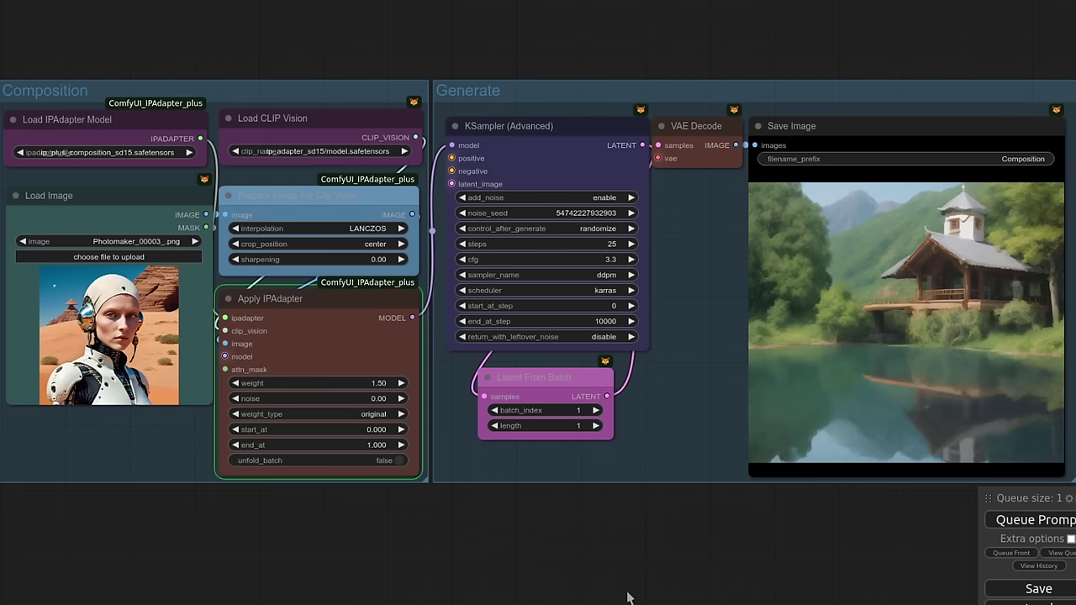
key("ctrl+Return")
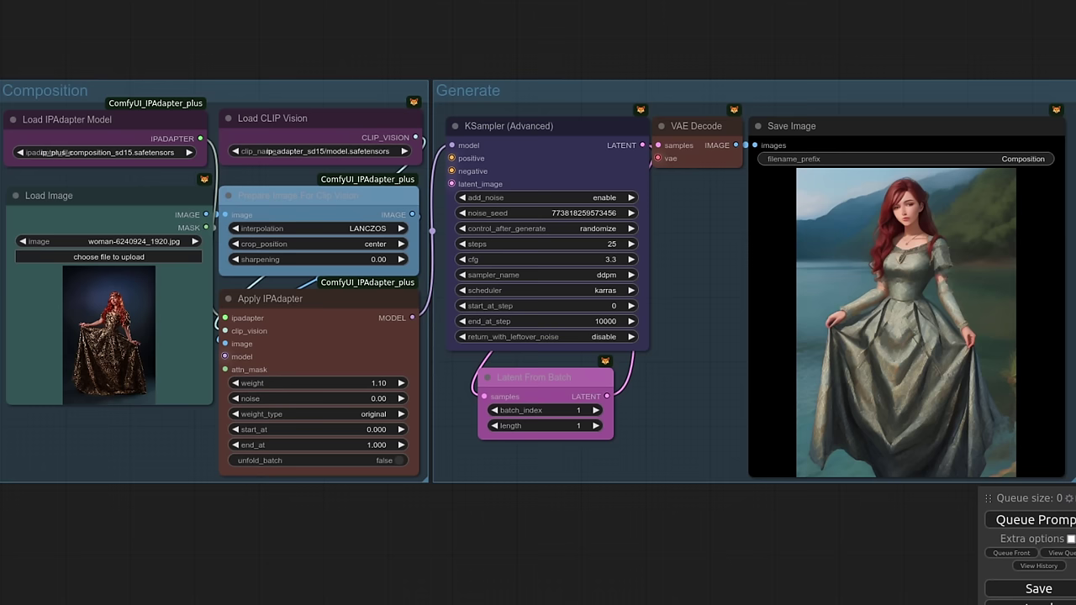
Queue two more variations from the gown guide photo with new seeds
key("ctrl+Return")
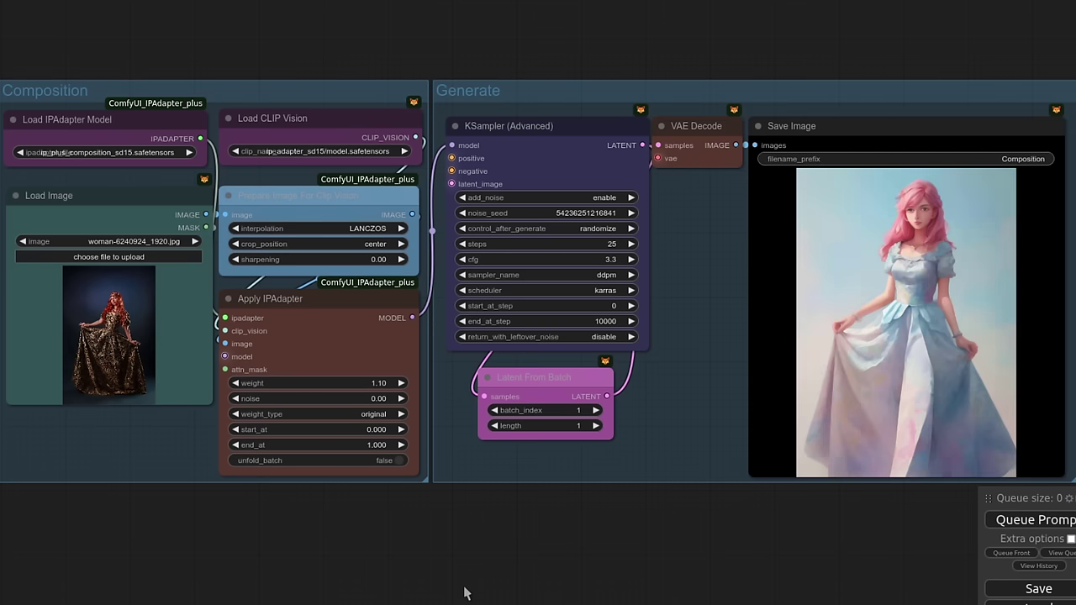
key("ctrl+Return")
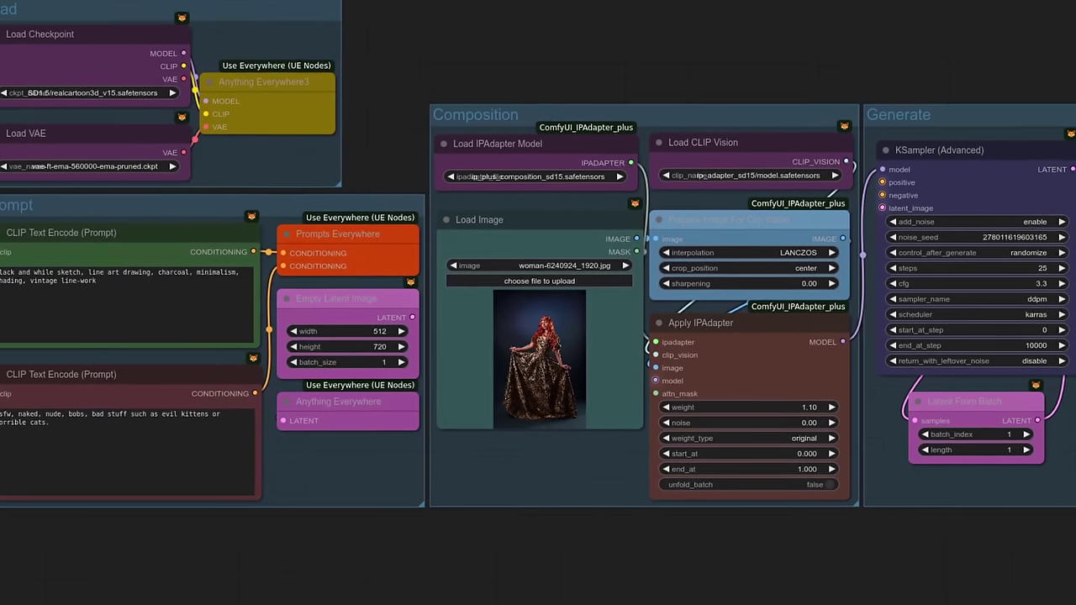
Filter the Load Checkpoint model list for 'ana' to find analogMadness
left_click(138, 93)
type("analogMadness")
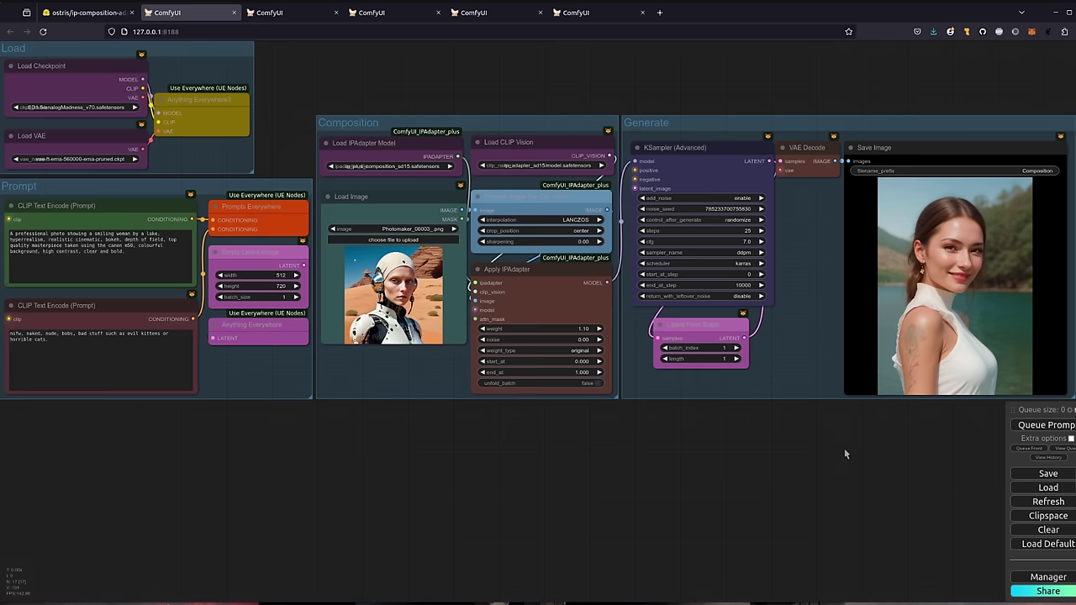
Queue the SD1.5 workflow, then queue the SDXL visual style prompting workflow
key("ctrl+Return")
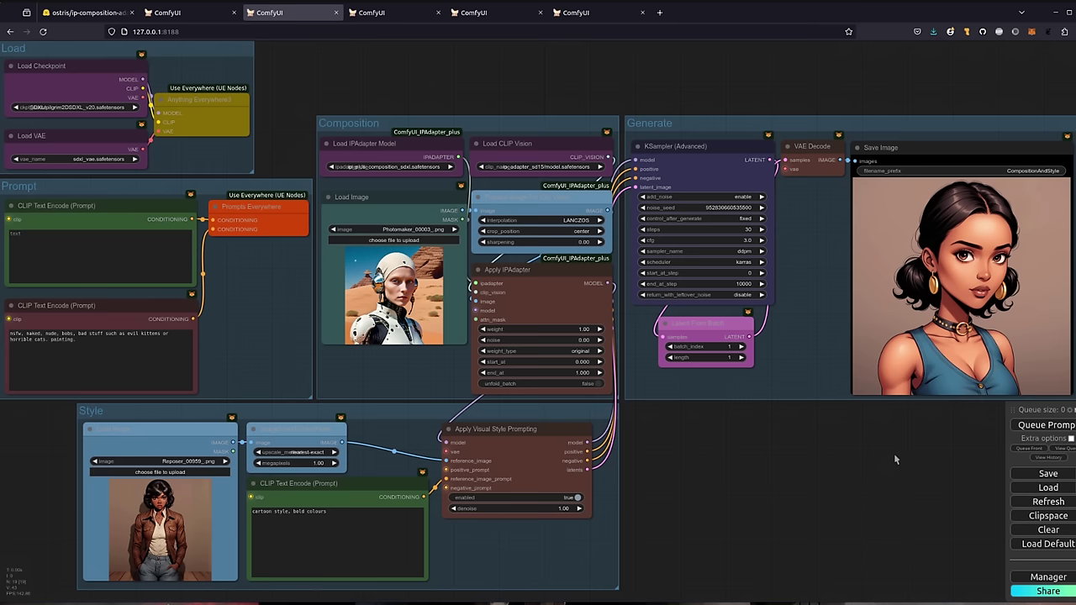
key("ctrl+Return")
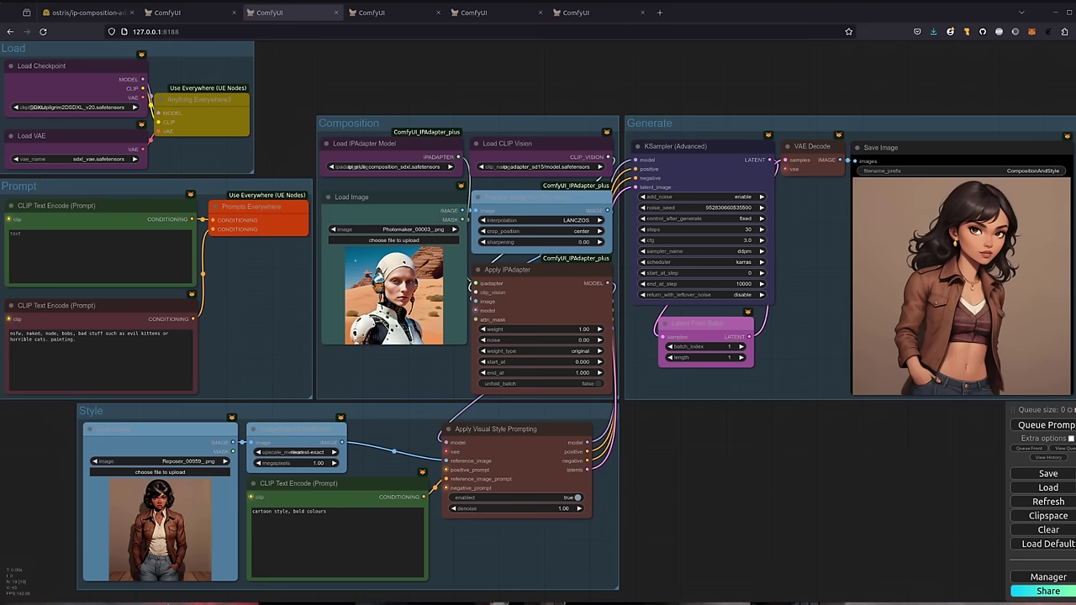
Add a RescaleCFG node between Apply Visual Style Prompting and the KSampler model input
double_click(697, 440)
type("rescale")
key("Return")
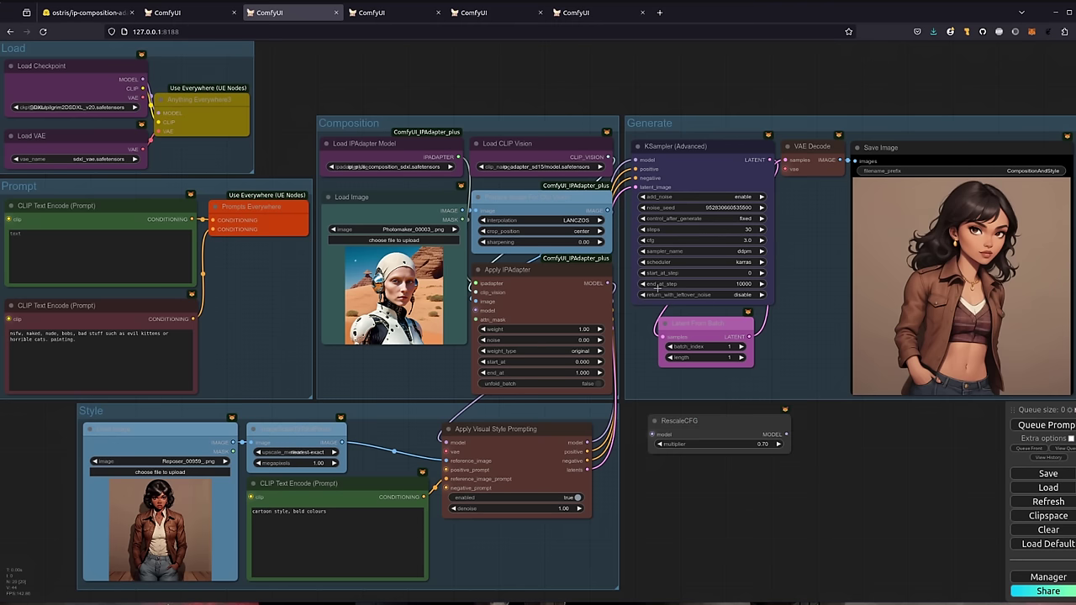
left_click_drag(592, 442, 653, 435)
left_click_drag(787, 434, 637, 160)
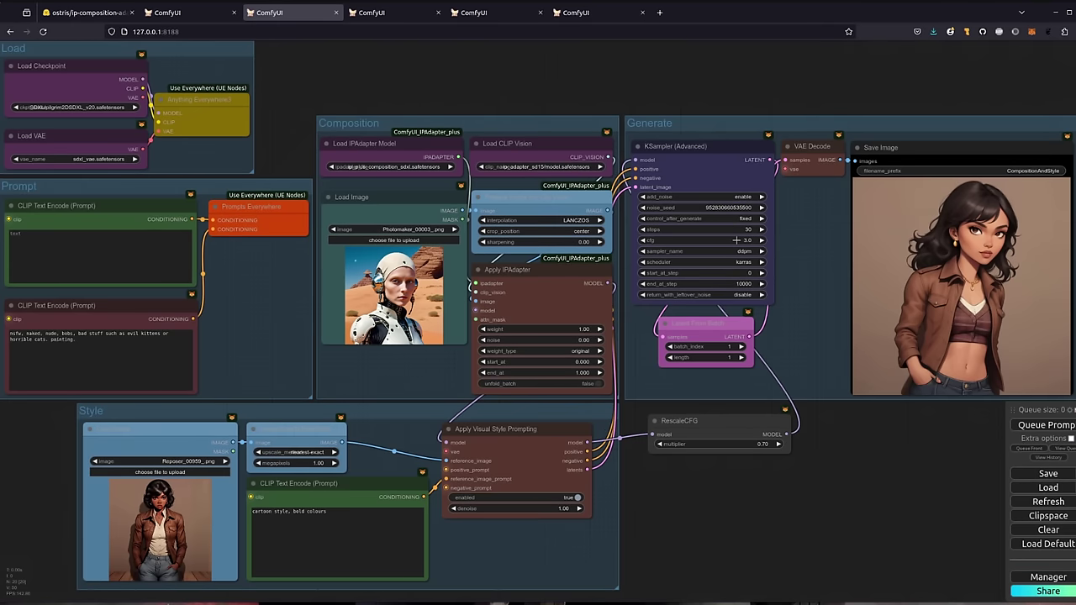
Set the KSampler cfg to 14.0 and generate a new image
left_click(736, 239)
type("14")
key("Return")
key("ctrl+Return")
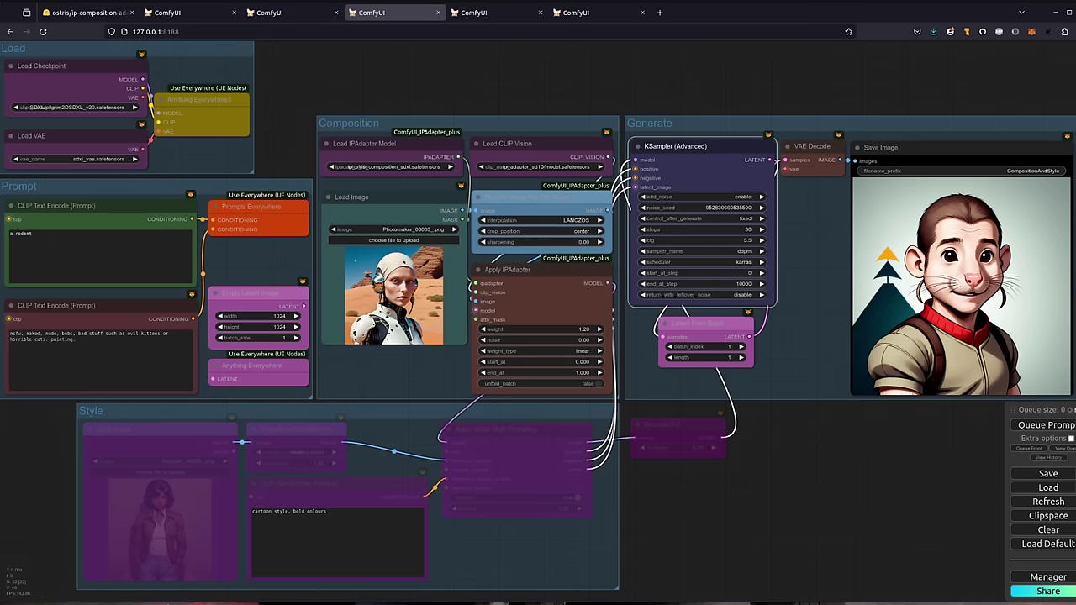
Step past the controller-guide workflow to the 'a bearded engineer' pearl-earring example
key("ctrl+Tab")
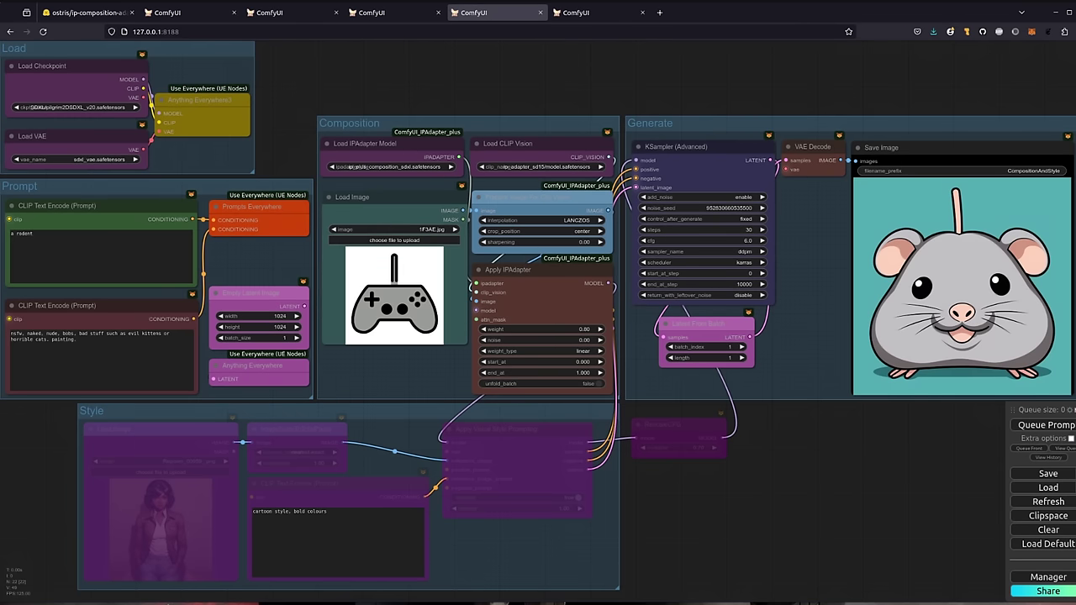
key("ctrl+Tab")
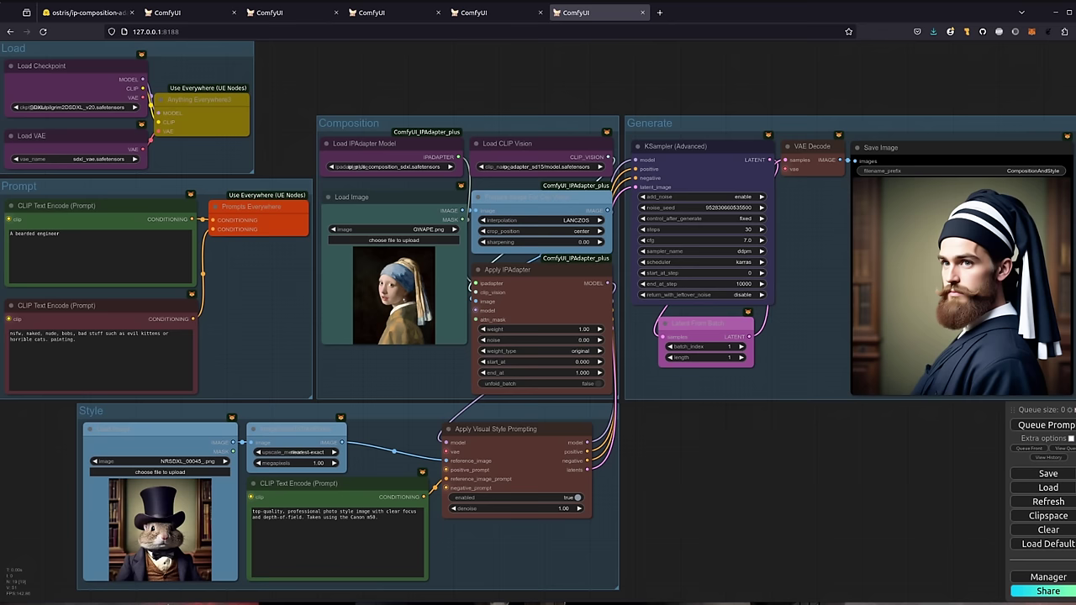